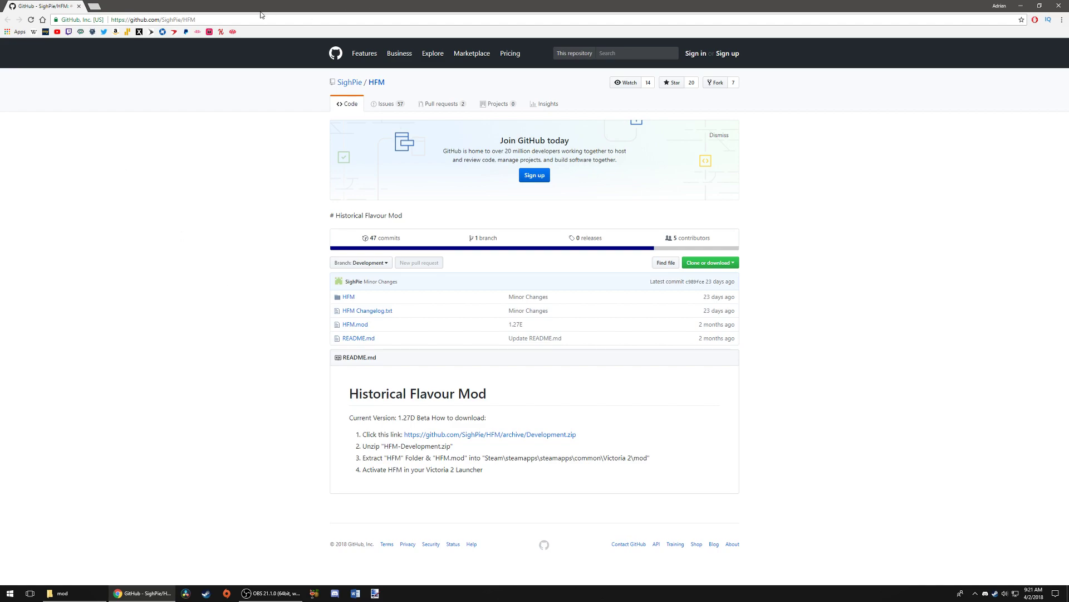
Step: Download HFM-Development.zip from the README link and highlight the README's mod folder path
key("ctrl+l")
left_click(206, 173)
left_click(545, 439)
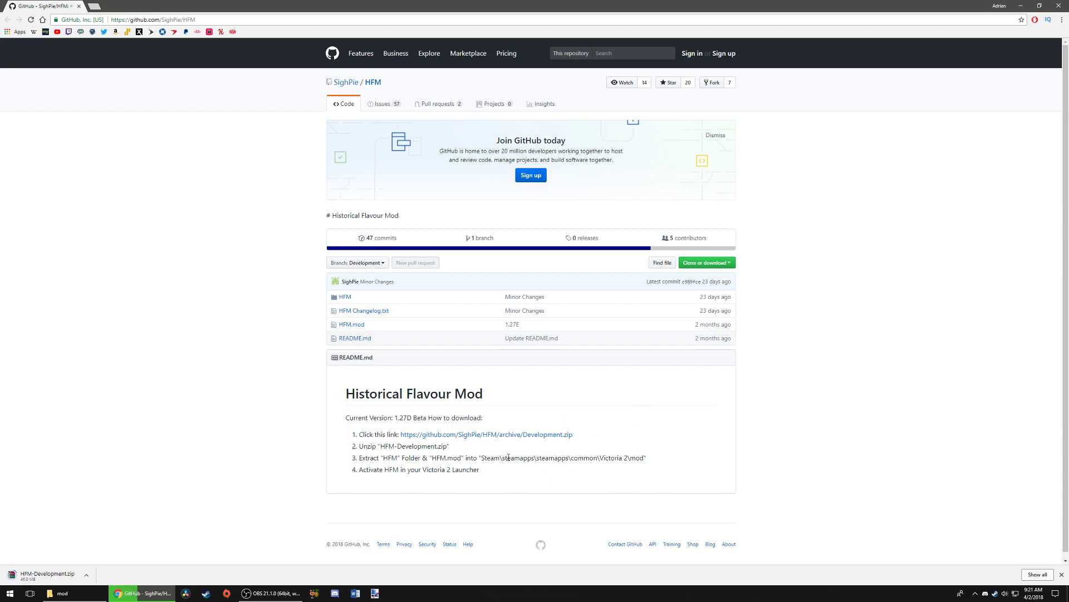
left_click_drag(482, 458, 646, 461)
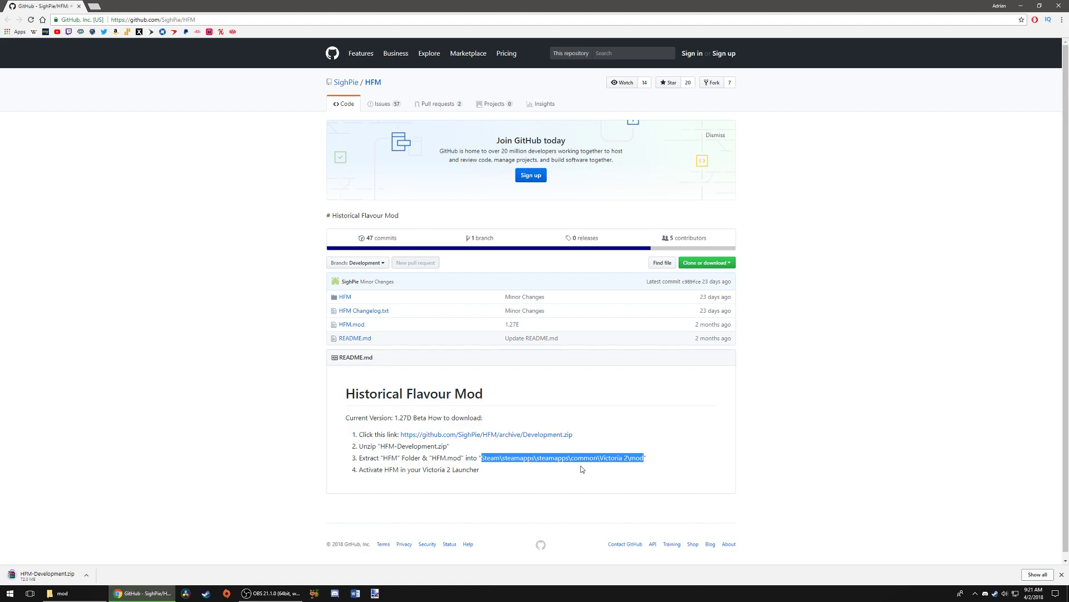
left_click(649, 463)
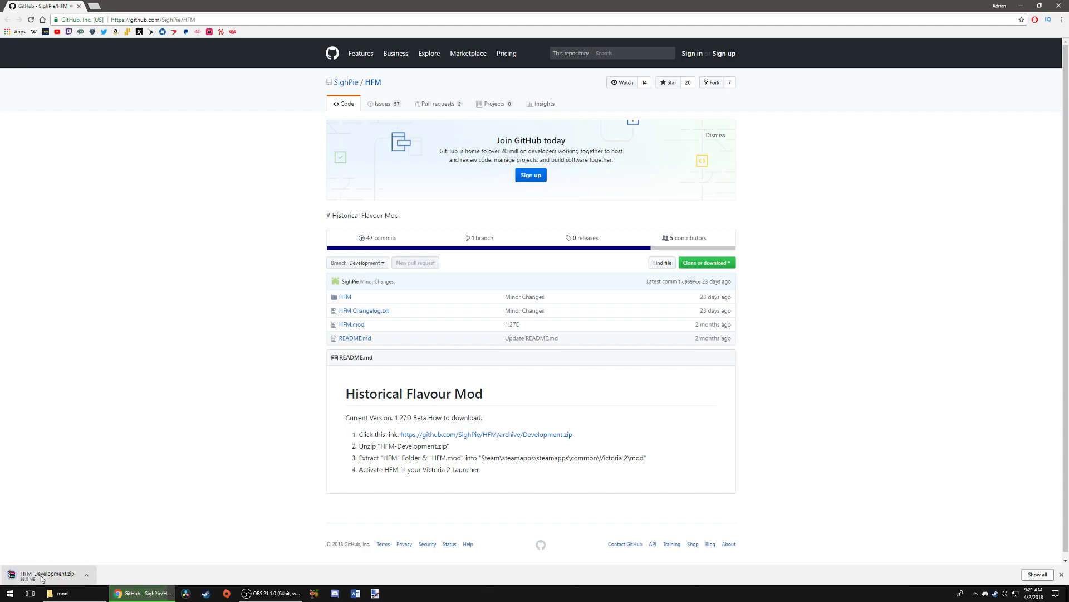
Step: Browse from Steam to steamapps > common > Victoria 2 > mod in Explorer
left_click(81, 594)
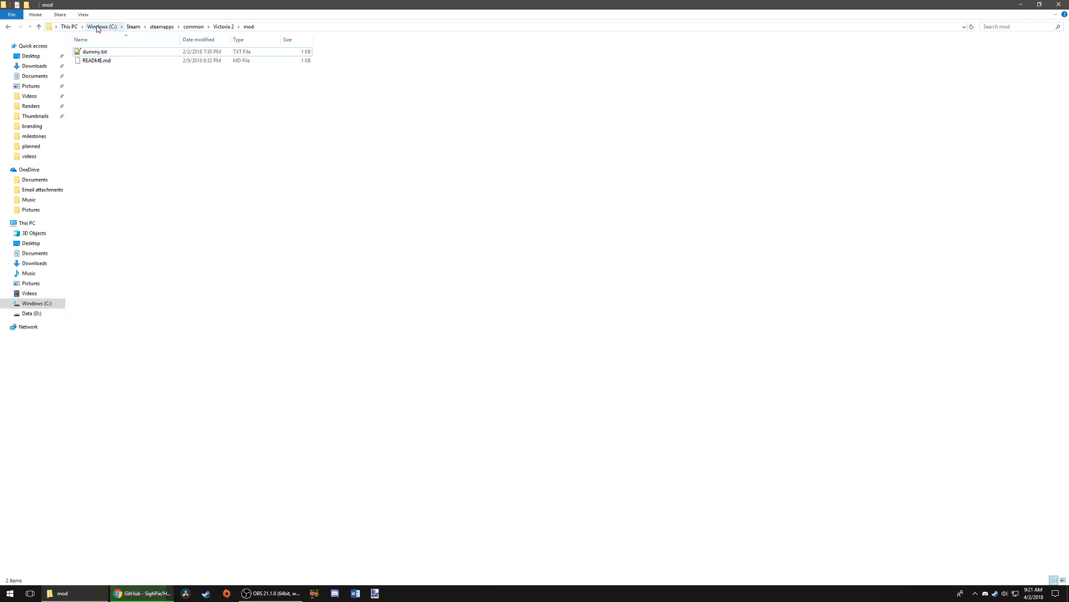
left_click(133, 29)
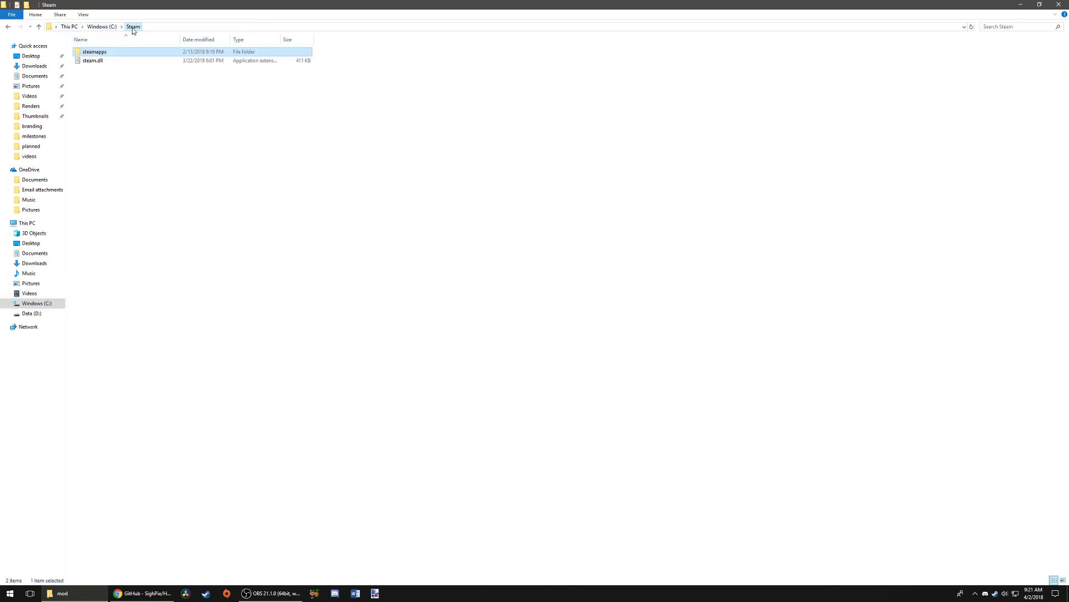
double_click(112, 52)
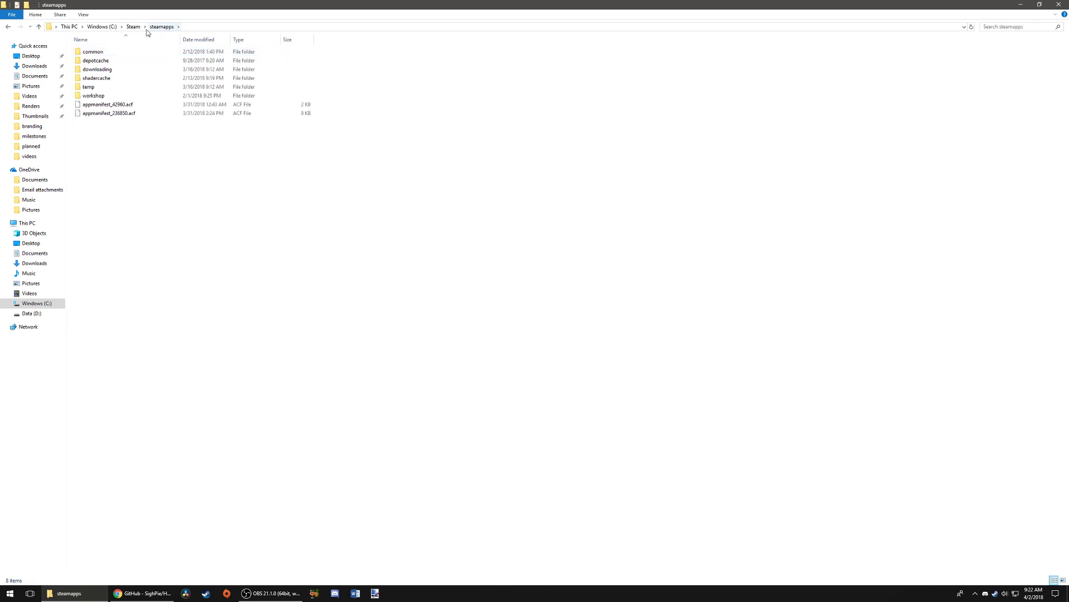
double_click(135, 50)
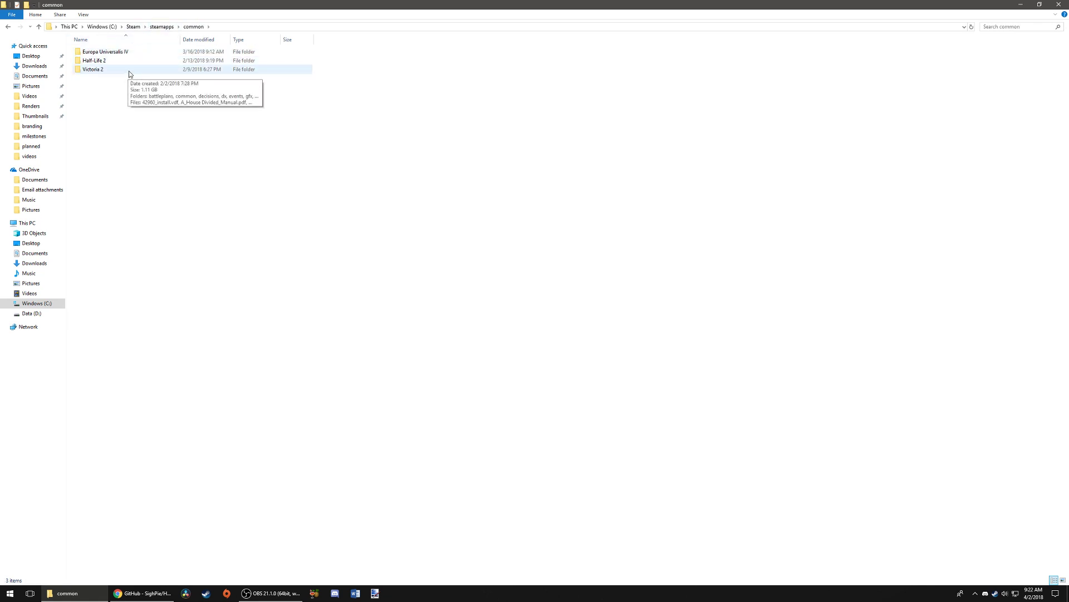
double_click(128, 69)
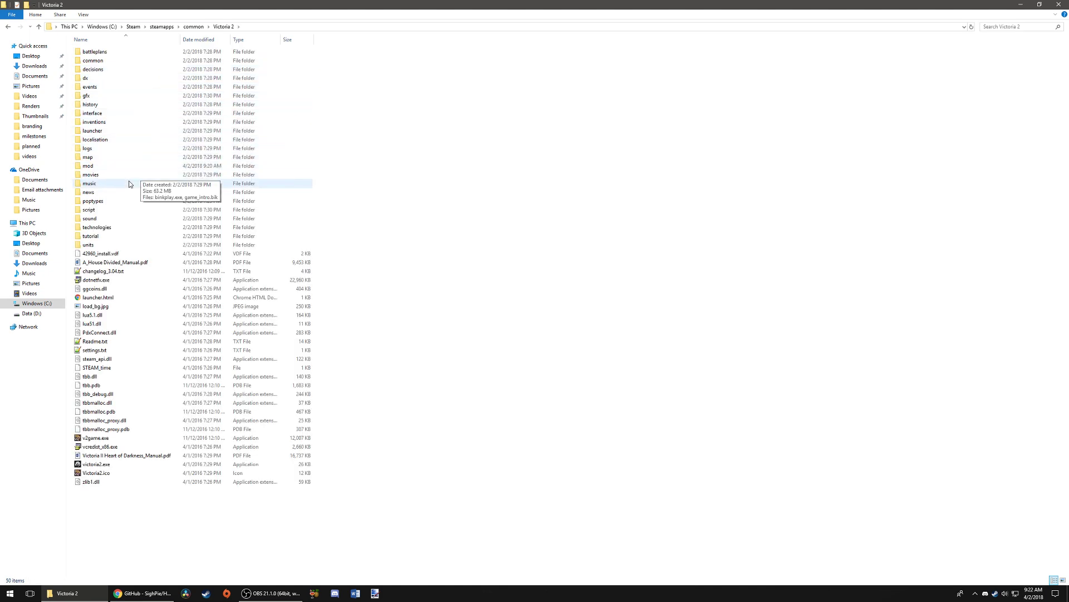
double_click(96, 166)
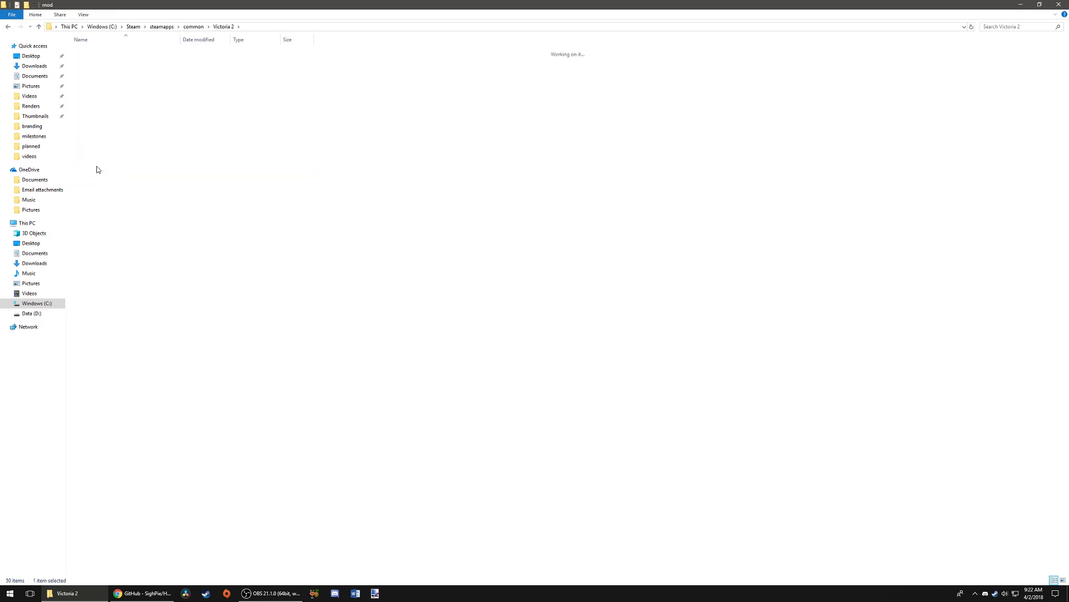
Step: Delete README.md from the mod folder, refresh it, and return to the GitHub page
right_click(167, 176)
left_click(132, 92)
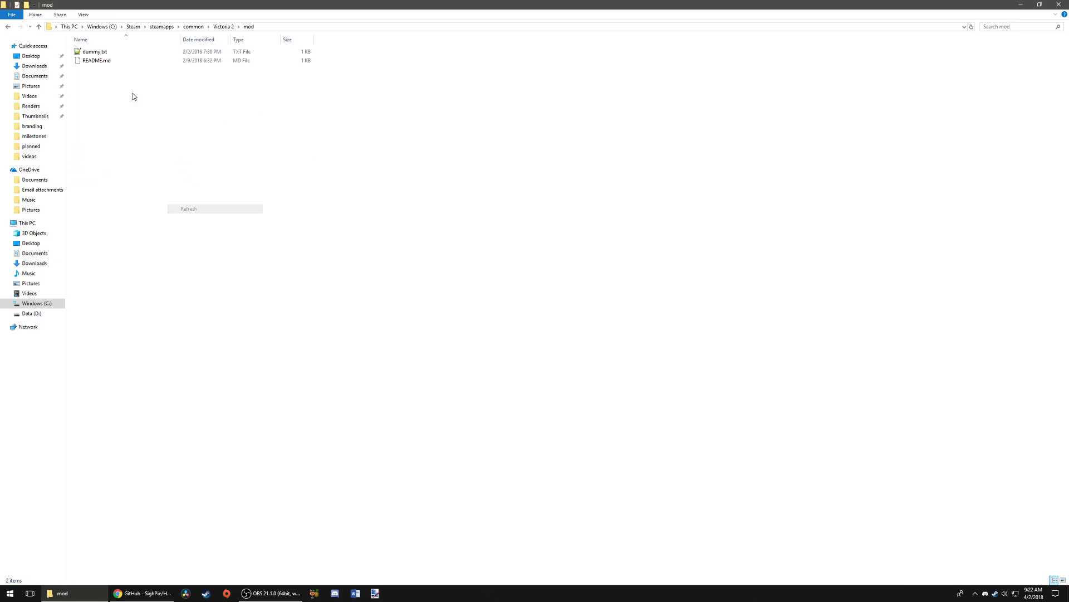
left_click(112, 61)
key("Delete")
right_click(162, 104)
left_click(186, 138)
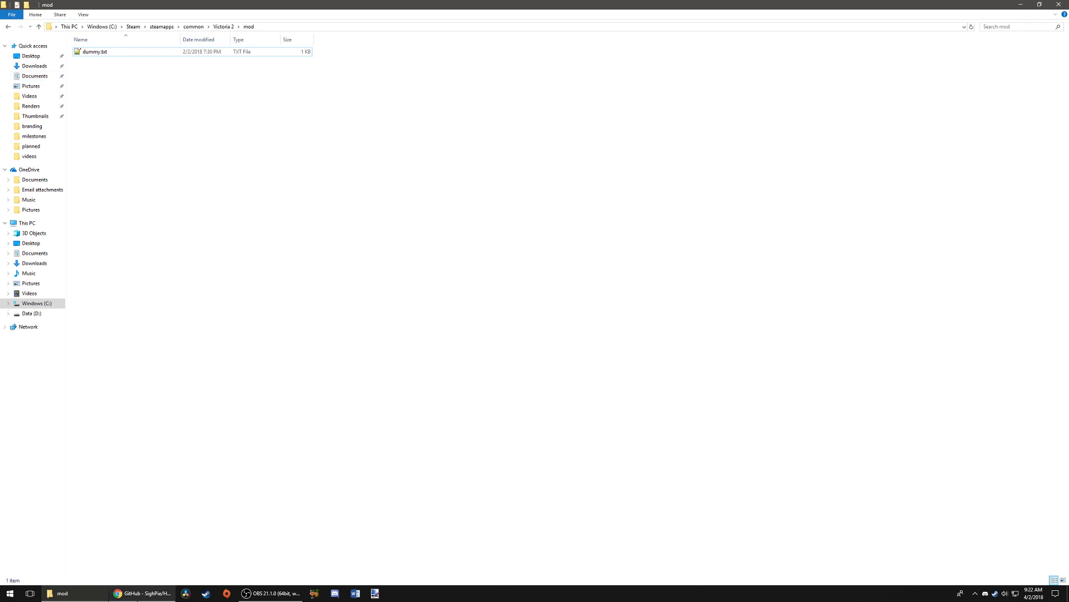
left_click(143, 593)
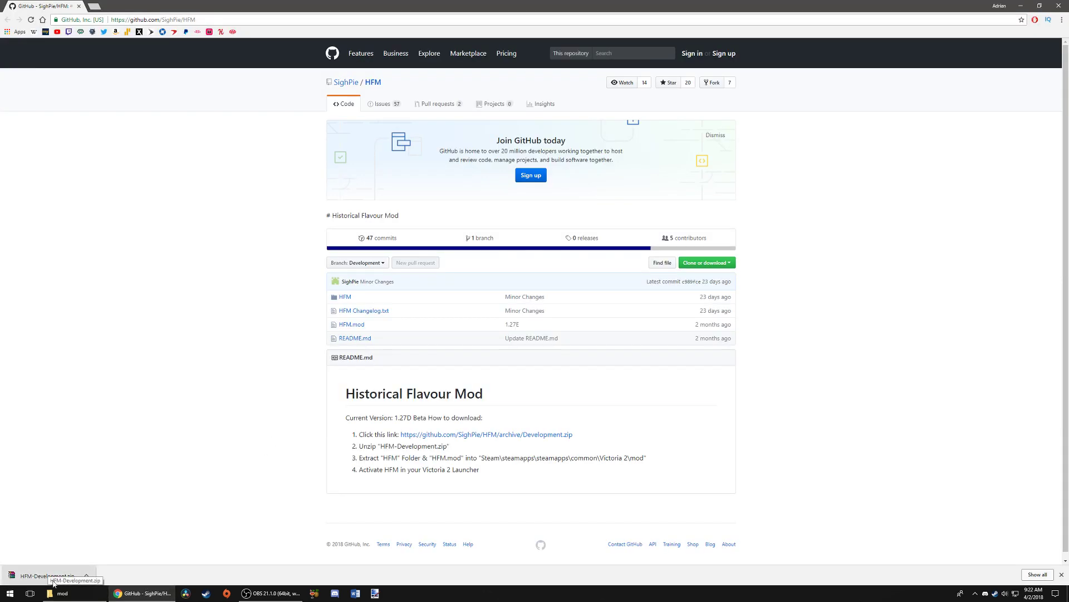
Step: Open the downloaded HFM-Development.zip in WinRAR and enter its HFM-Development folder
left_click(61, 579)
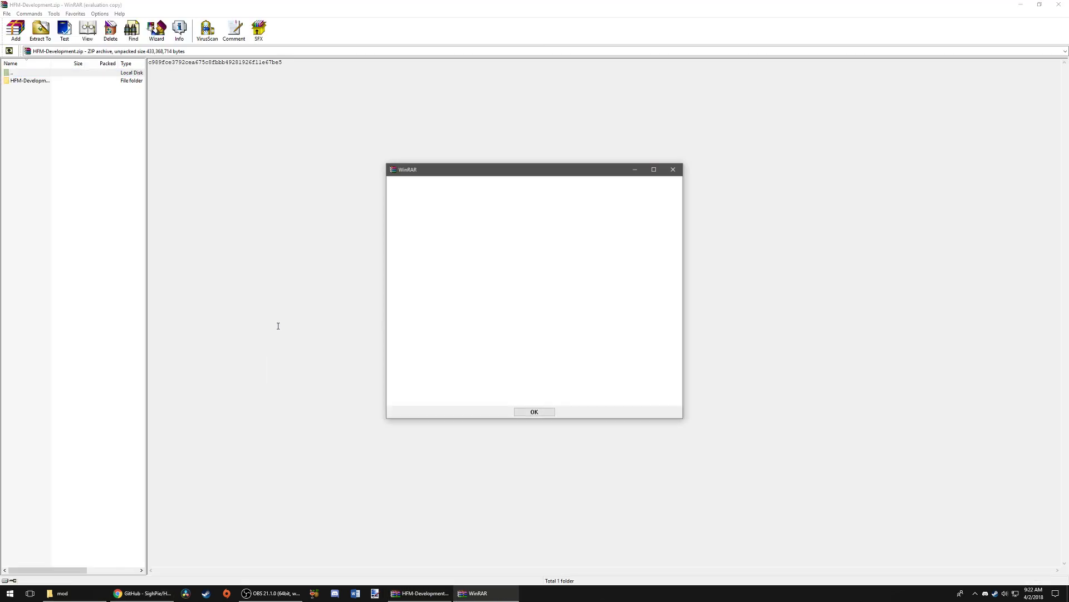
left_click(534, 411)
left_click(46, 82)
double_click(46, 83)
scroll(9, 137, "right", 3)
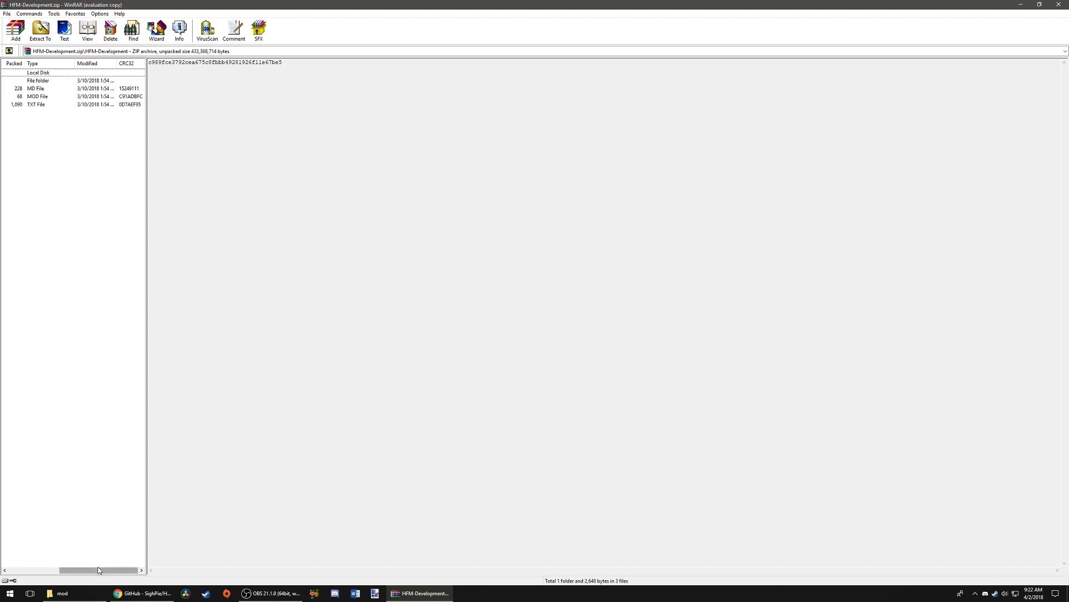
left_click_drag(98, 570, 47, 570)
Step: Shrink WinRAR beside the mod folder window and minimize Chrome
left_click_drag(440, 2, 807, 106)
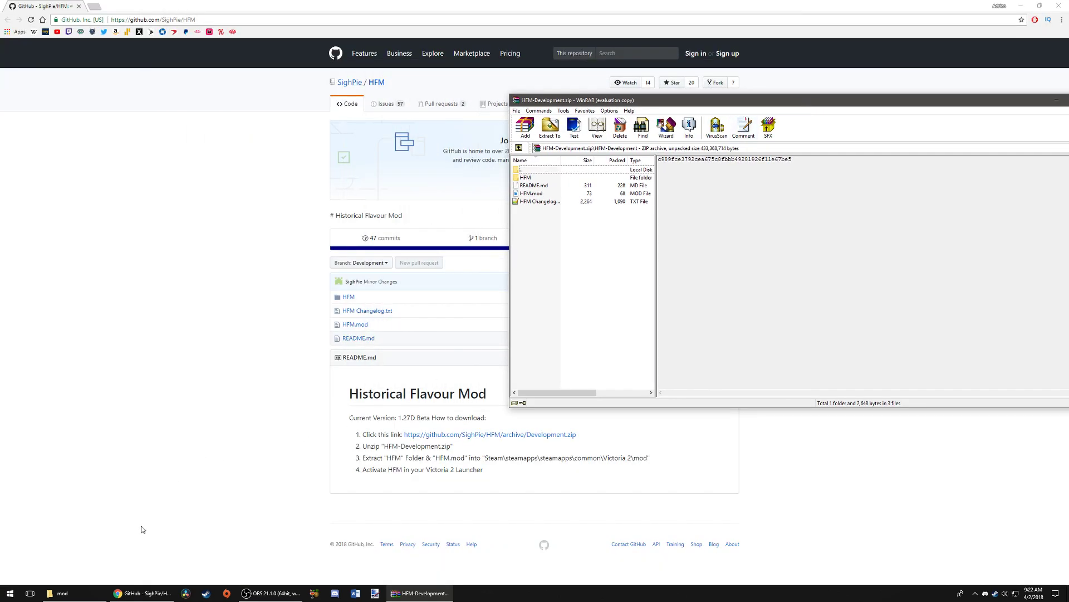
left_click(61, 592)
left_click(150, 593)
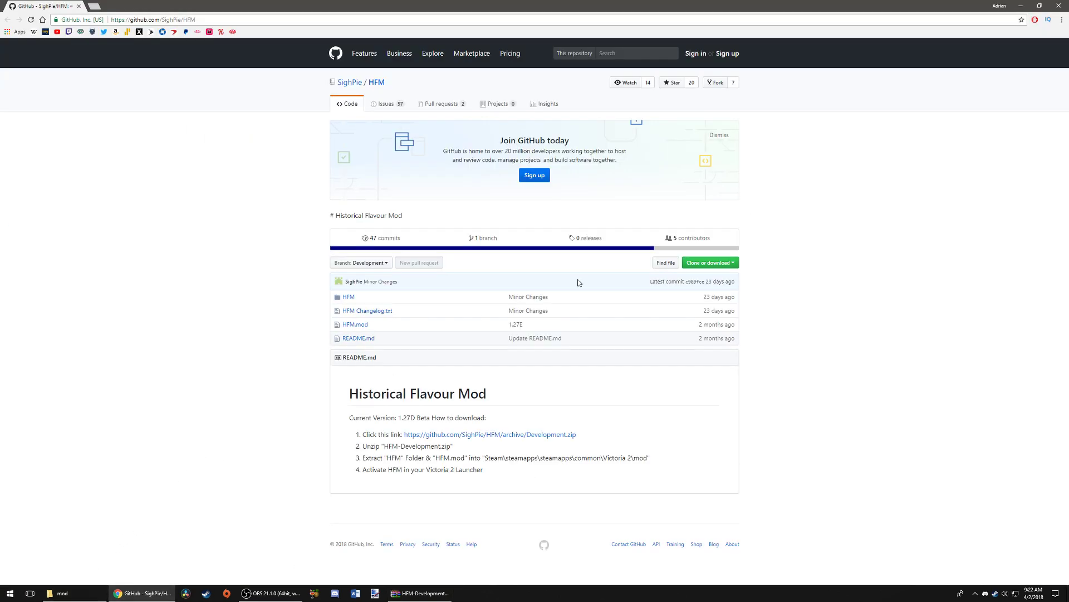
left_click(1021, 6)
left_click(443, 592)
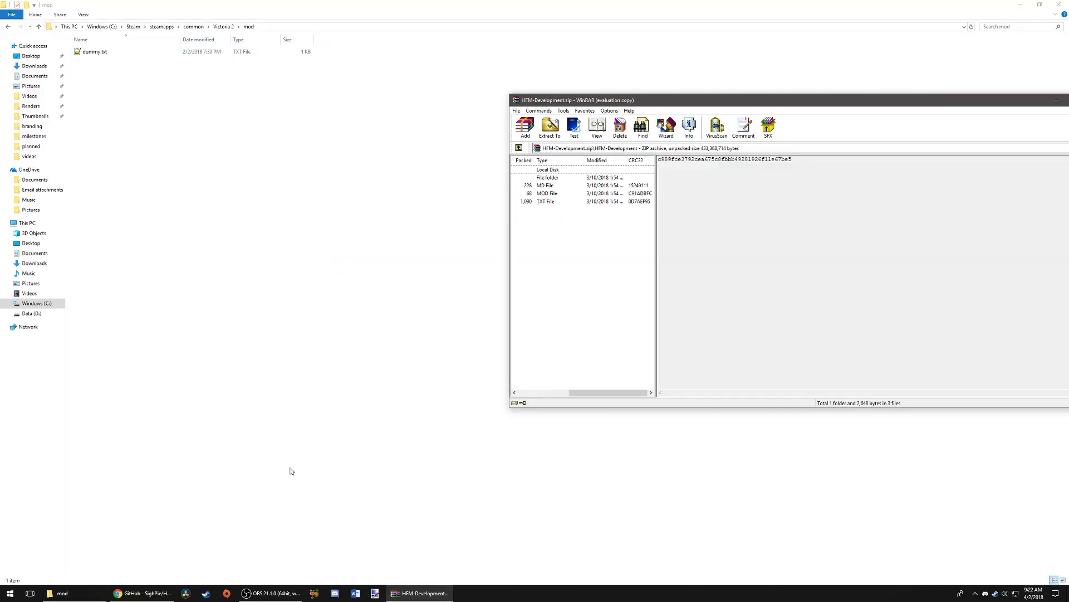
Step: Extract the HFM folder, HFM Changelog.txt, HFM.mod and README.md into the Victoria 2 mod folder
left_click_drag(547, 205, 259, 229)
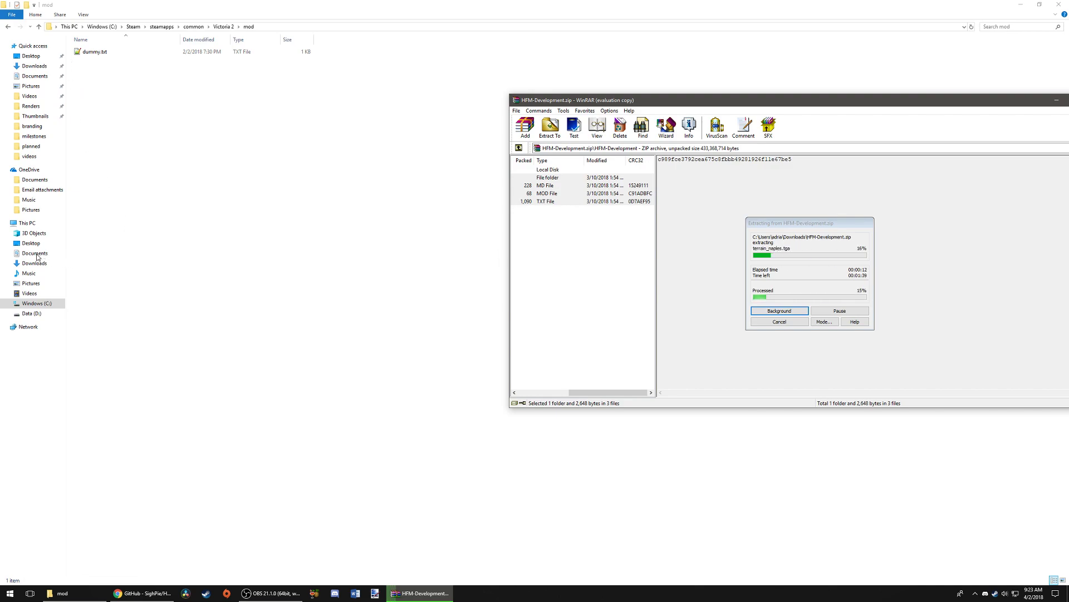
left_click(144, 540)
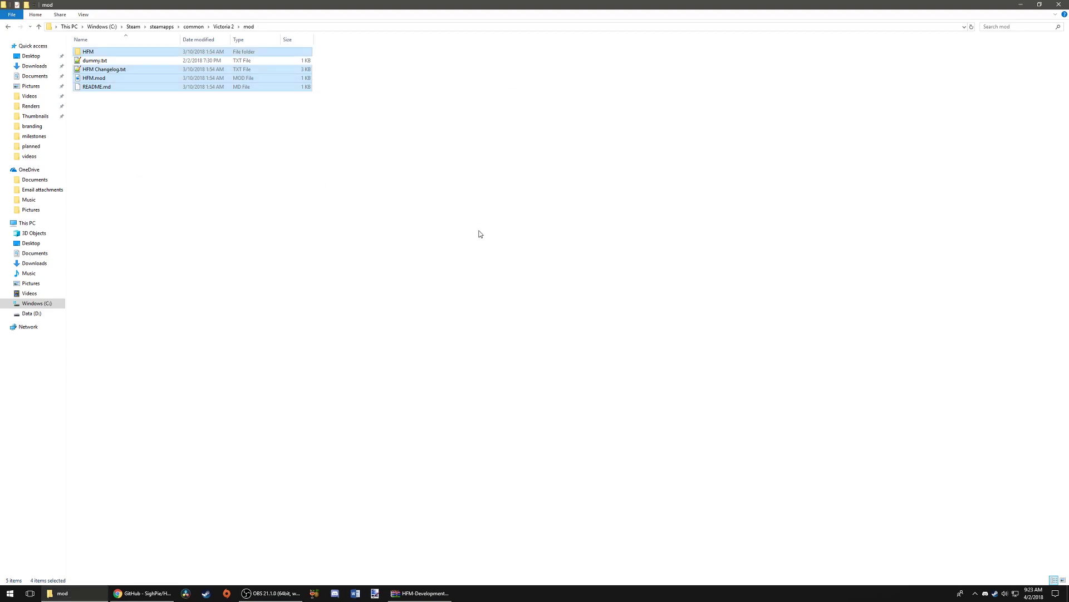
left_click(435, 594)
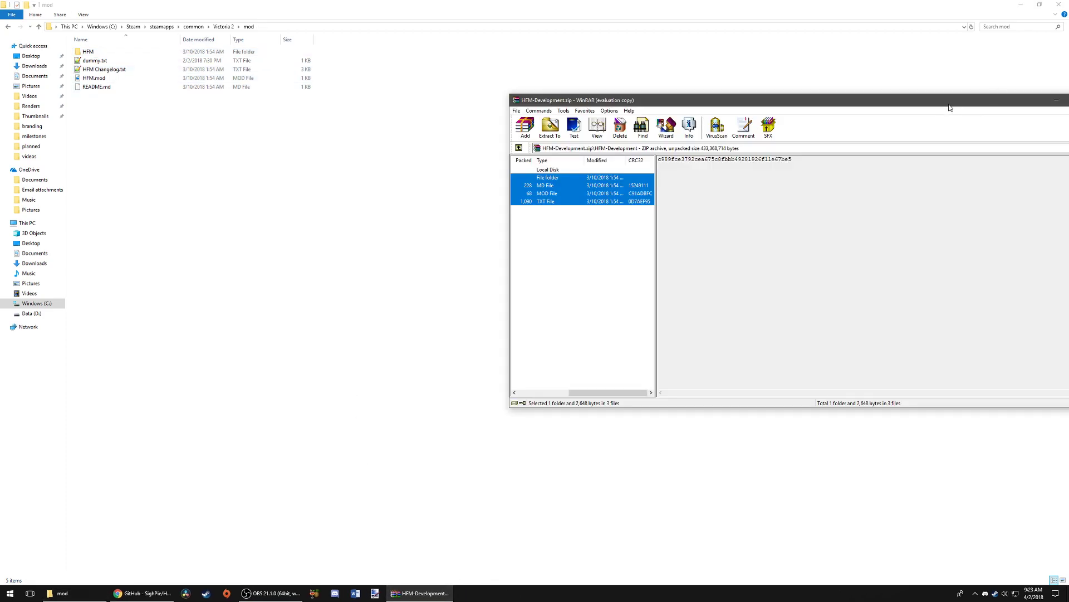
Step: Close WinRAR and browse to Documents > Paradox Interactive > Victoria II
left_click(902, 108)
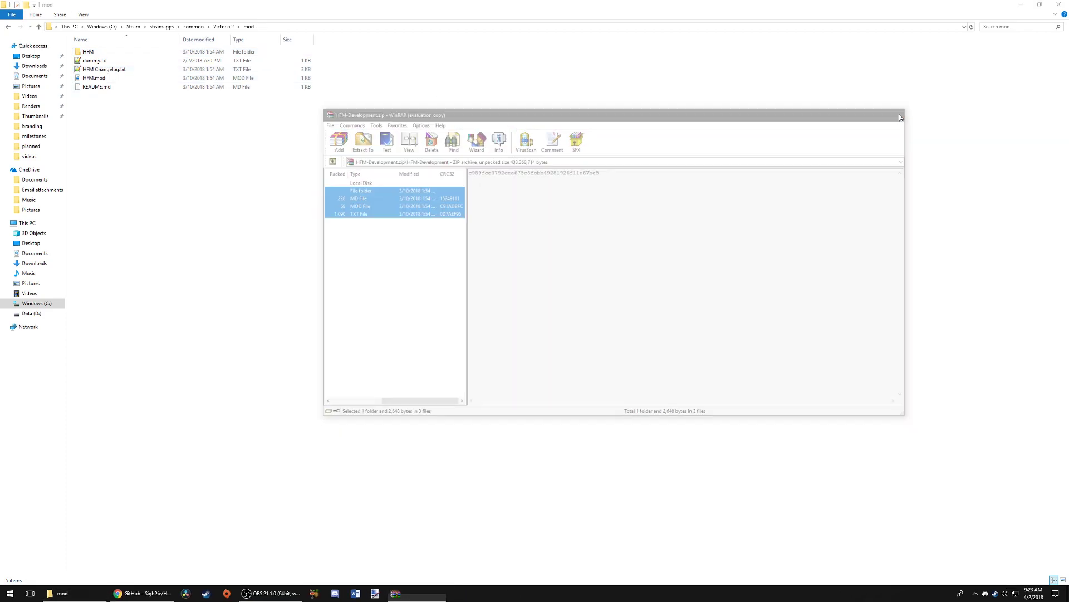
left_click(35, 253)
left_click(112, 176)
double_click(112, 176)
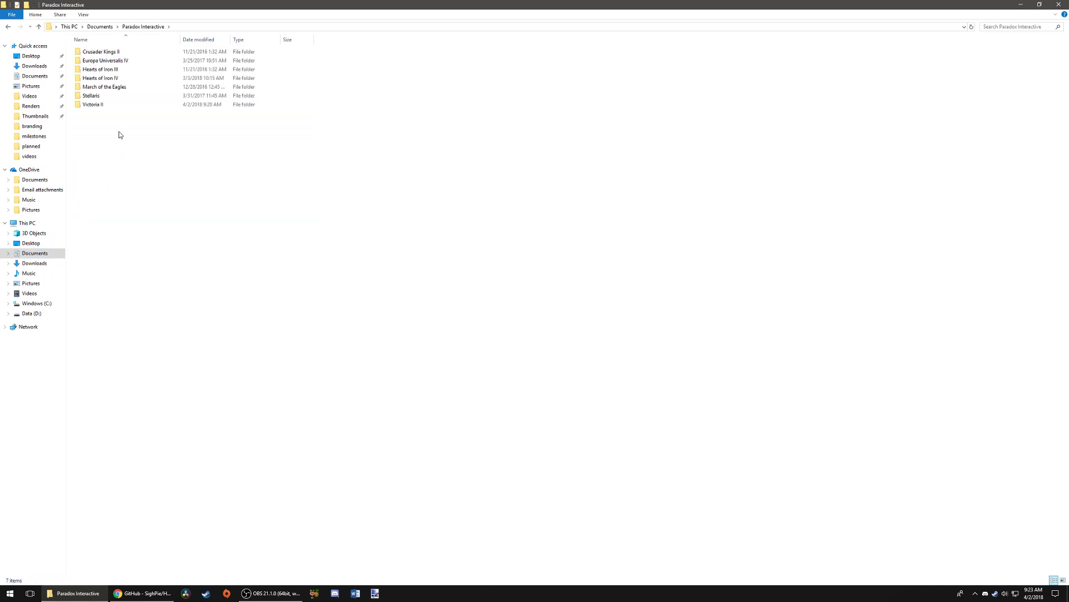
double_click(98, 105)
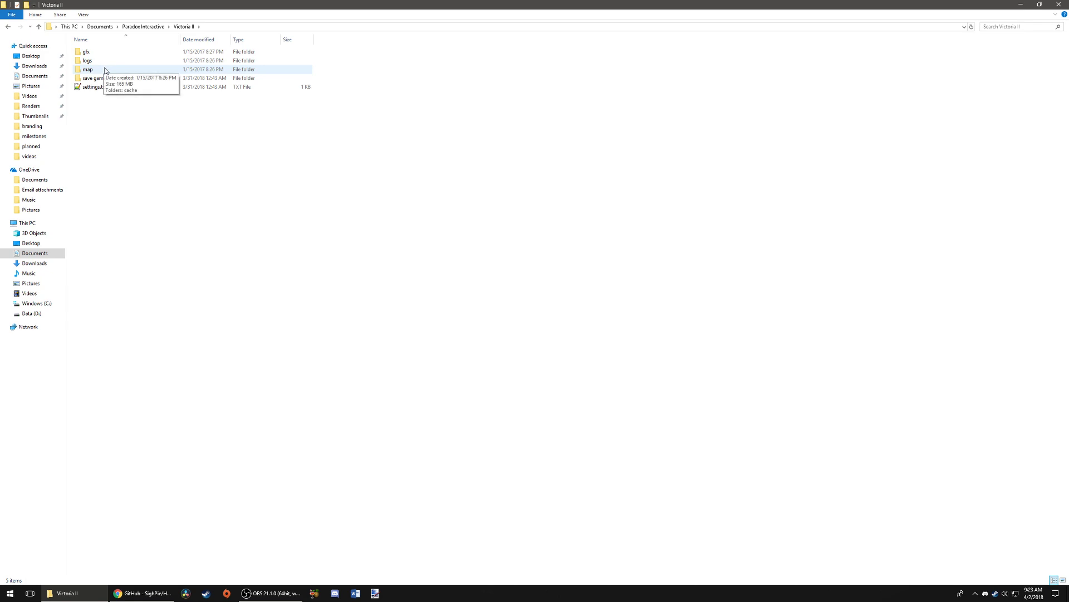
right_click(109, 119)
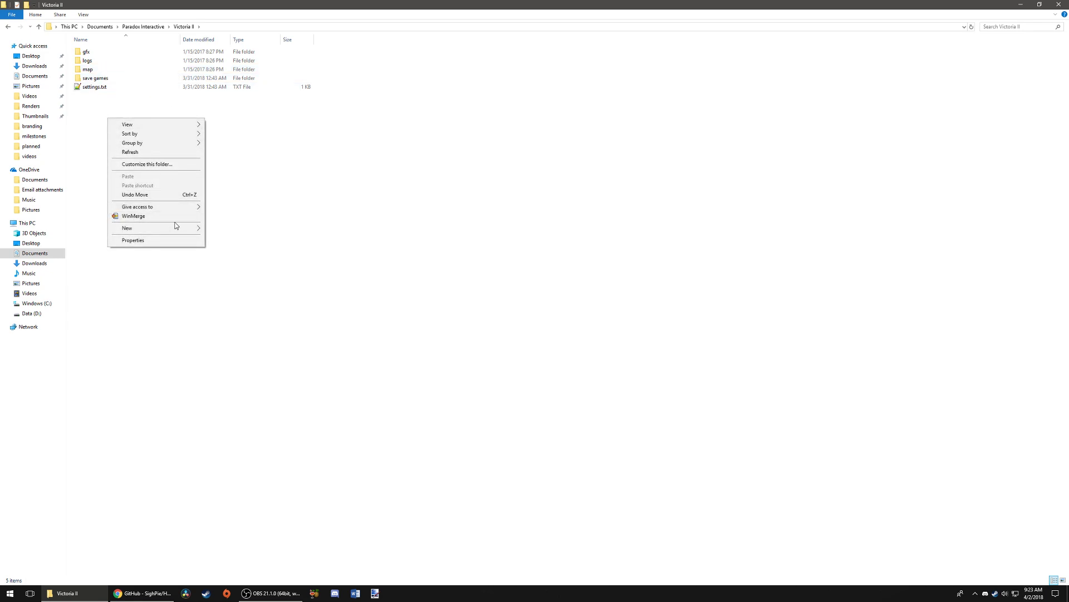
key("Escape")
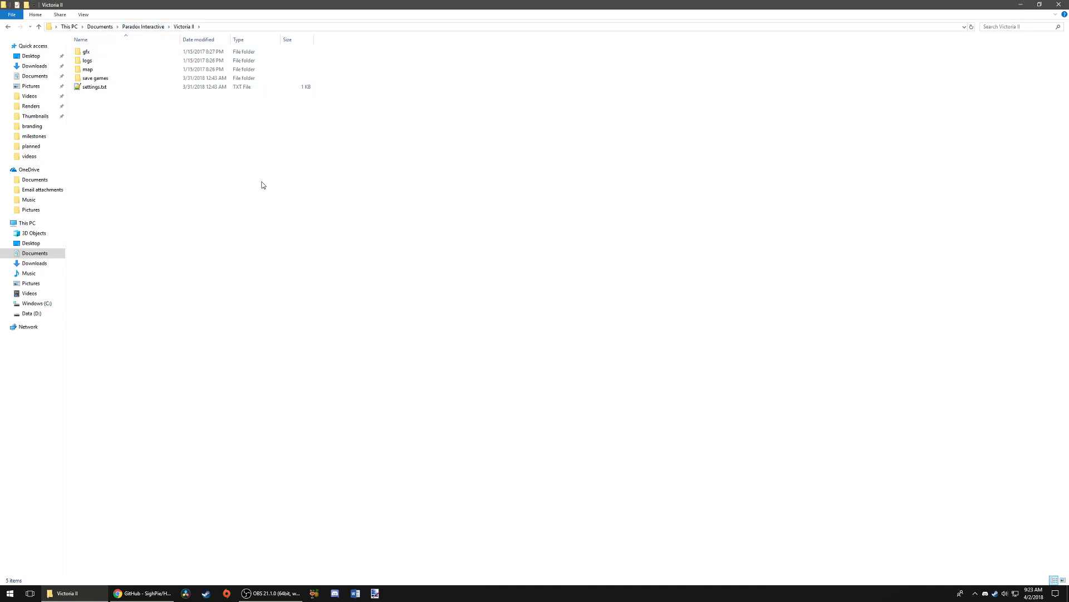
Step: Close Explorer and launch Victoria II from the Steam tray icon's game list
left_click(1059, 4)
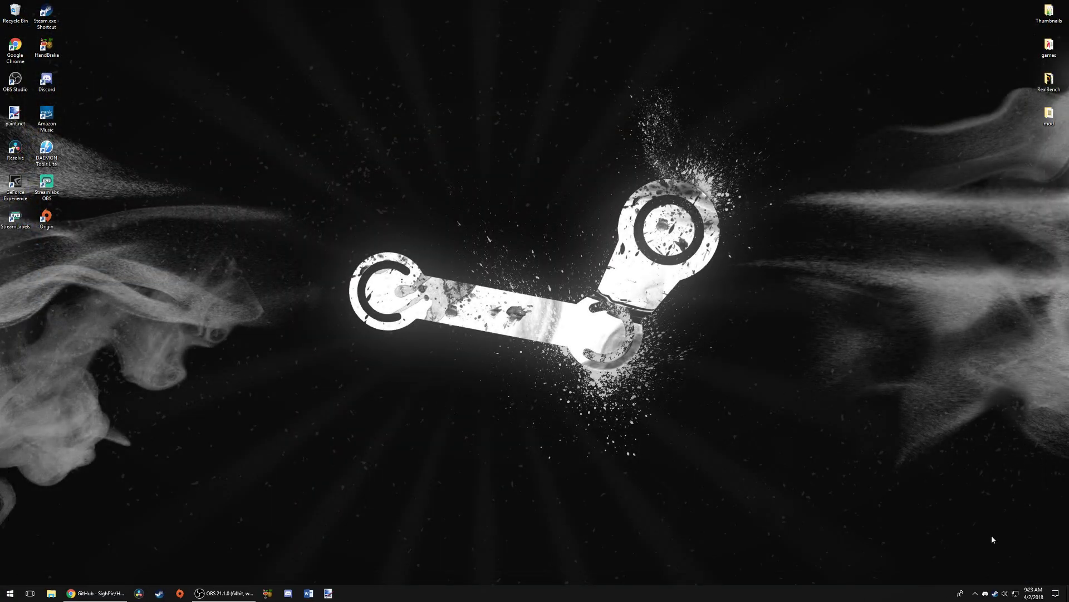
right_click(999, 591)
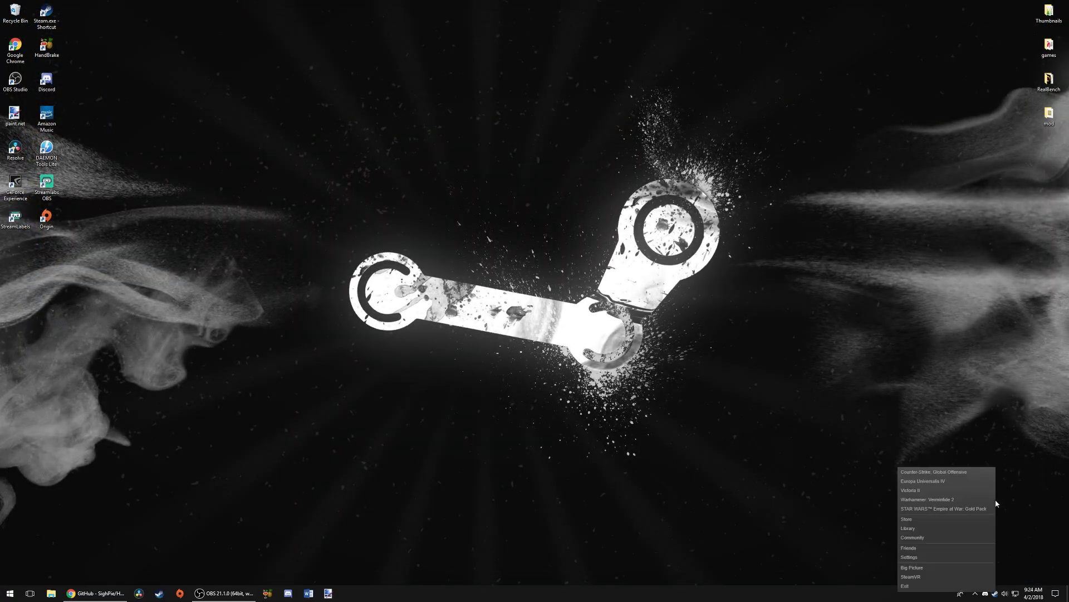
left_click(935, 490)
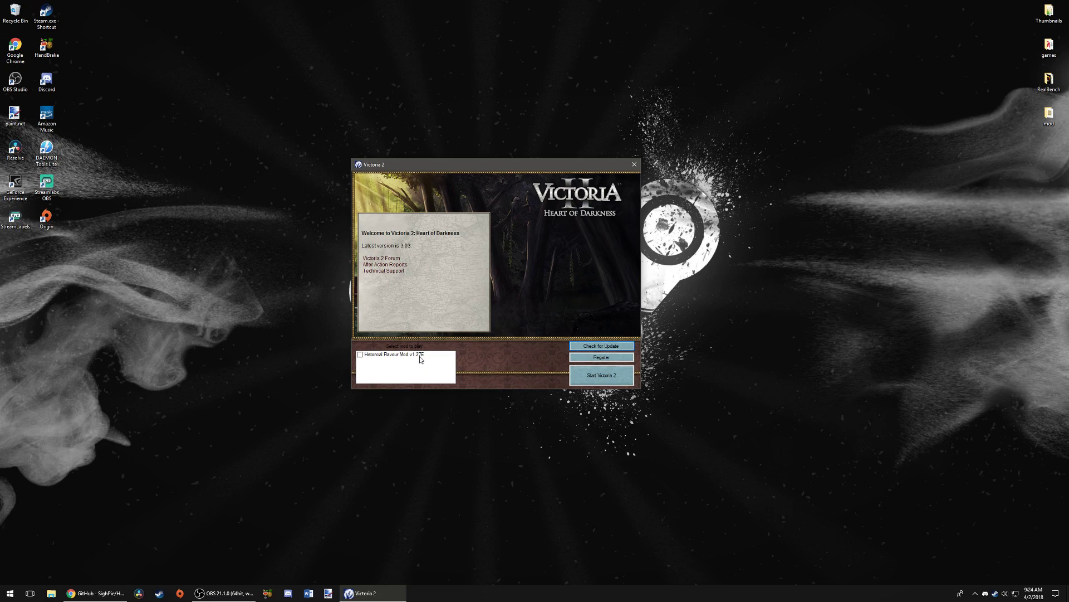
Step: Tick the Historical Flavour Mod v1.27E checkbox in the launcher's mod list
left_click(359, 355)
left_click(360, 354)
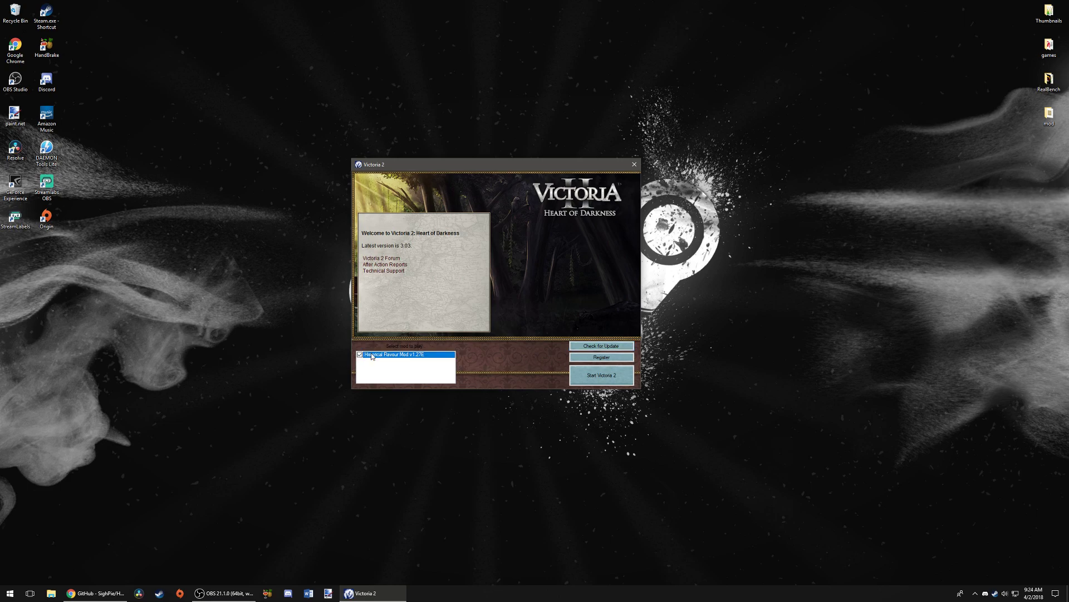